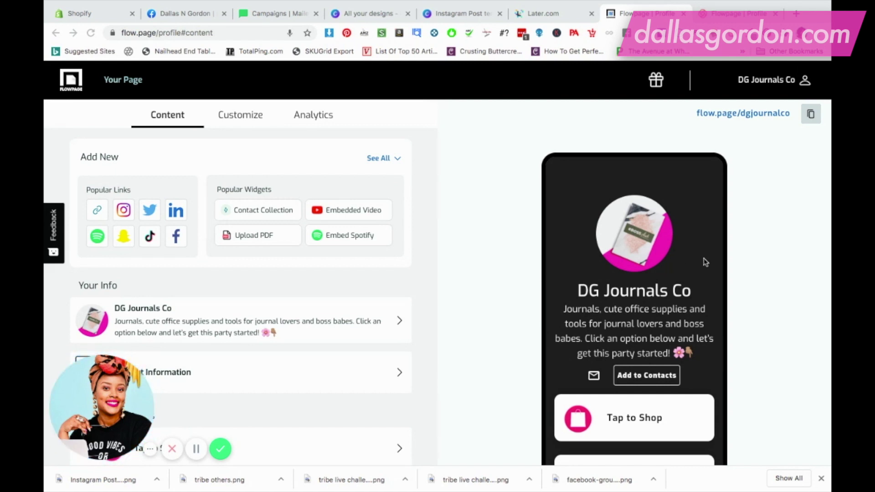
scroll(705, 261, down, 1)
scroll(752, 256, down, 3)
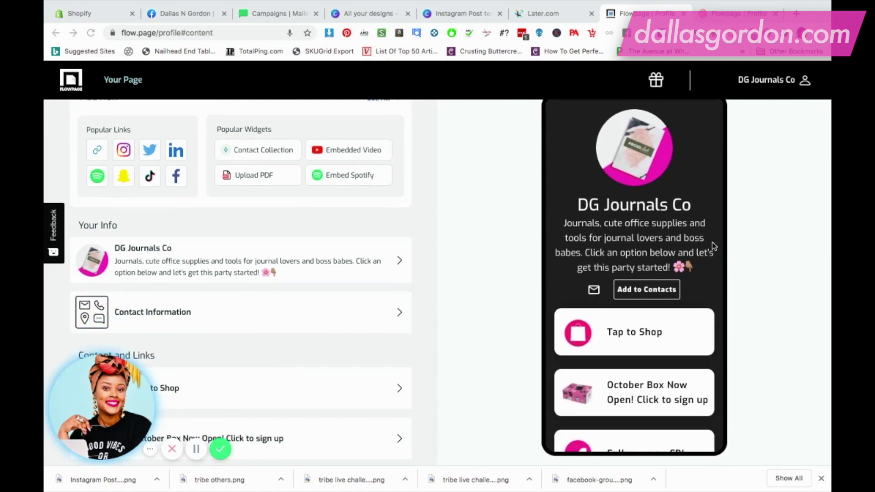
scroll(714, 246, up, 1)
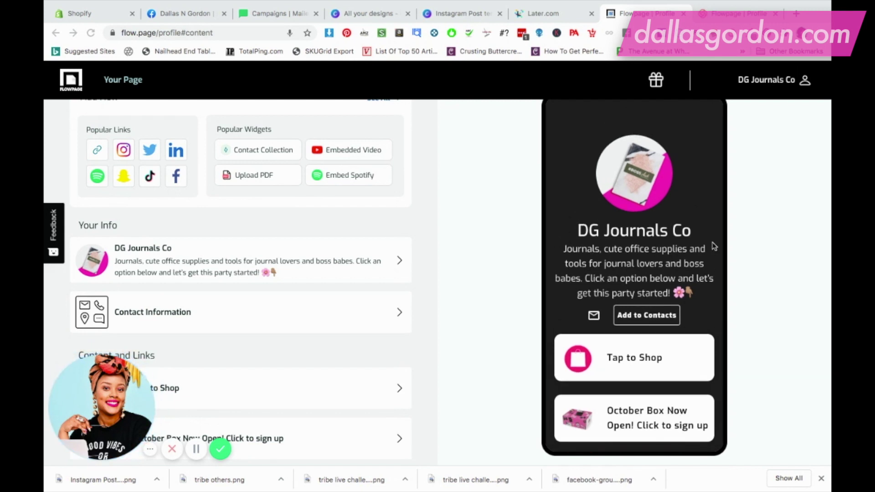
scroll(714, 245, down, 5)
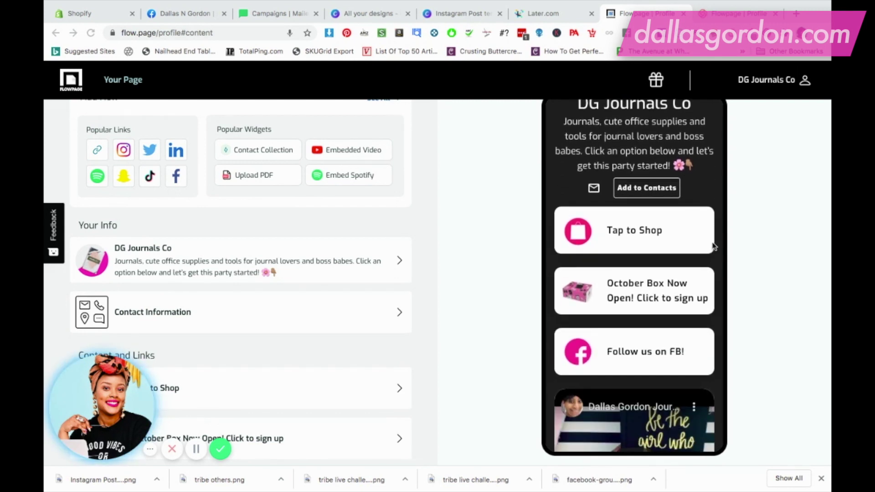
scroll(713, 246, up, 7)
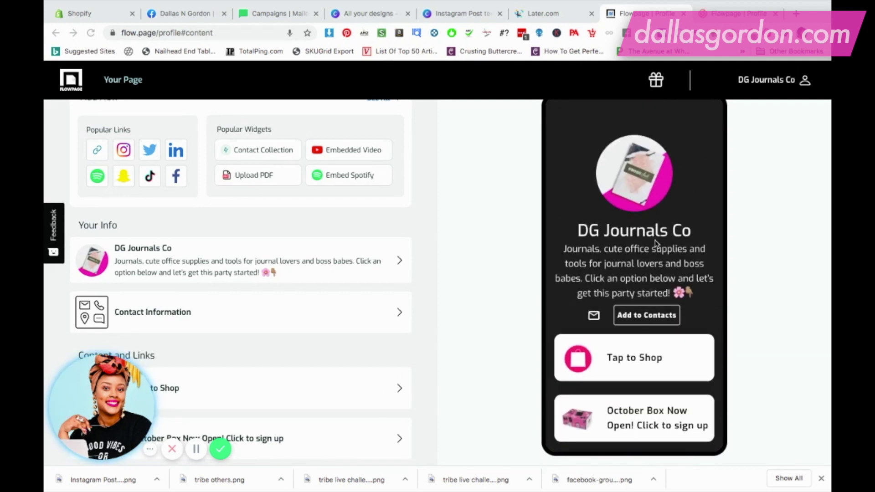
scroll(714, 247, up, 1)
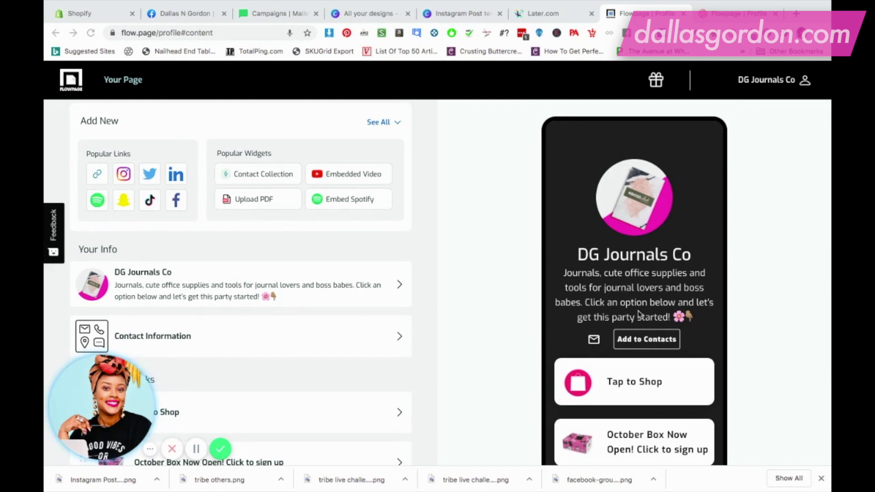
scroll(719, 336, down, 2)
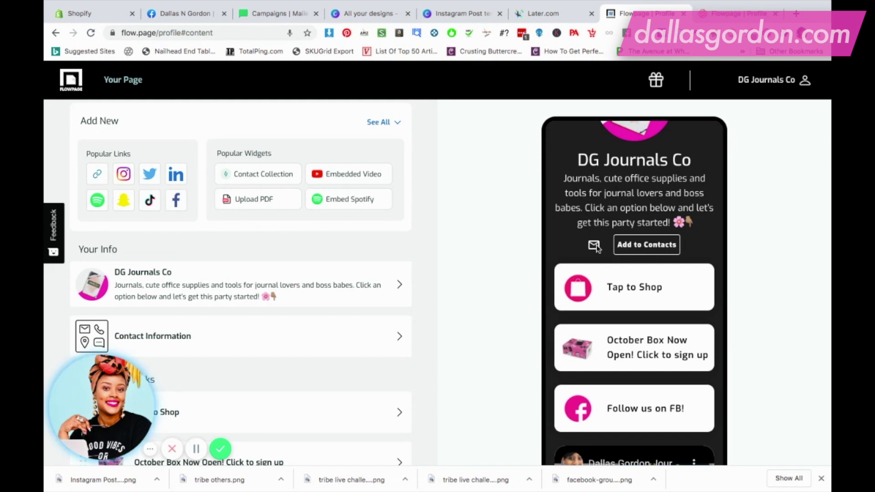
scroll(706, 229, up, 3)
scroll(706, 229, down, 2)
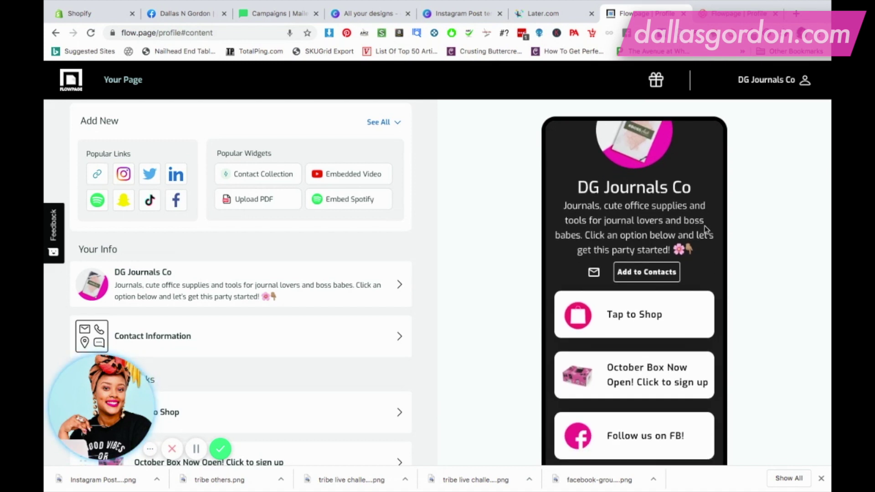
click(795, 17)
- In a new tab, open the shop's Instagram profile from the 'insta' address-bar suggestion
text(insta)
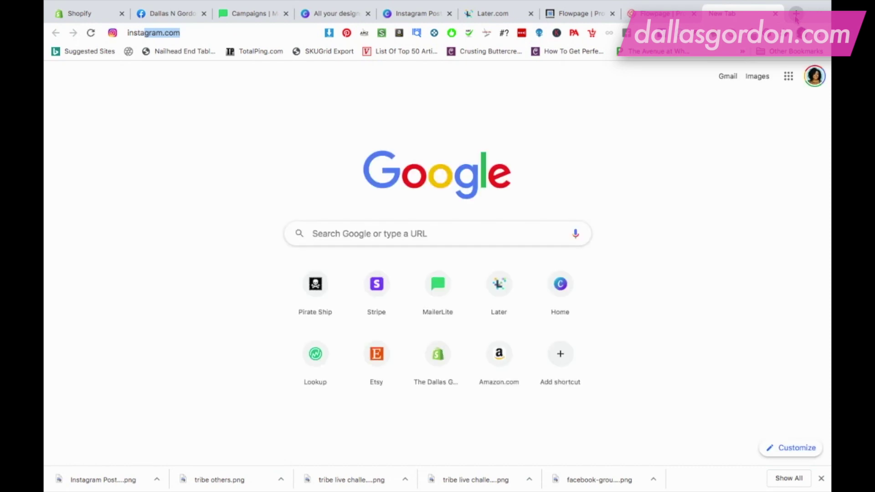
key(Down)
key(Return)
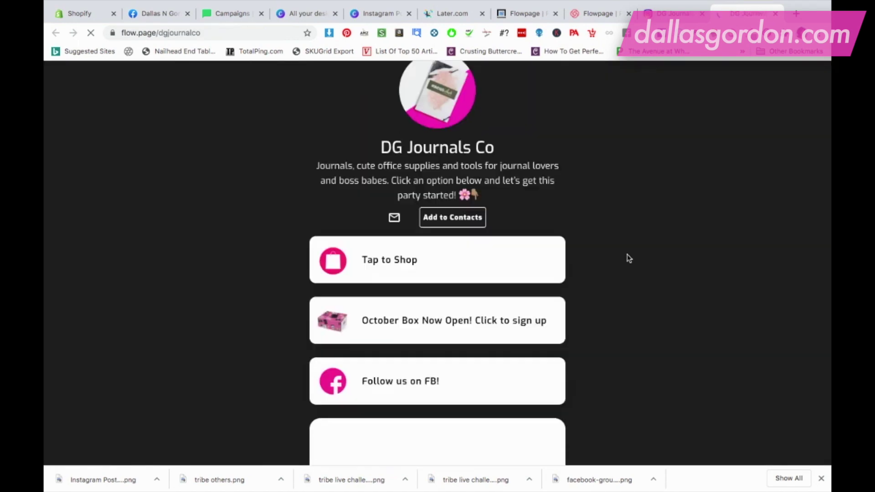
scroll(628, 258, down, 3)
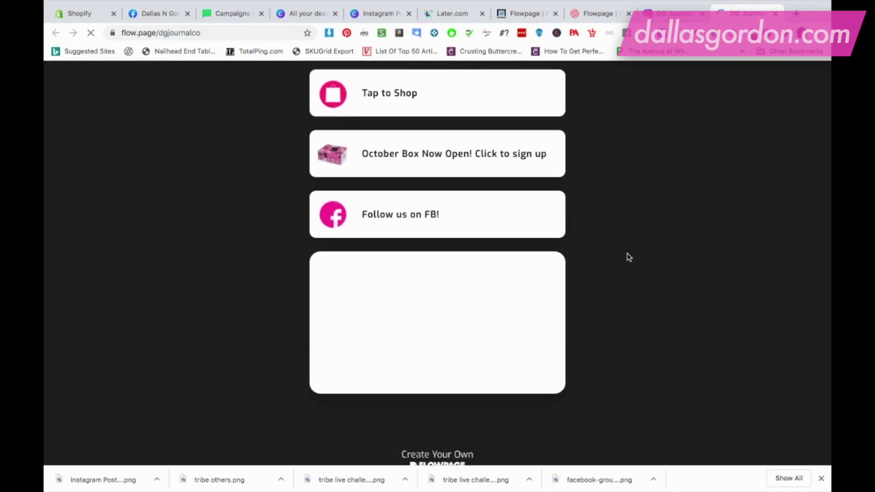
scroll(628, 256, up, 2)
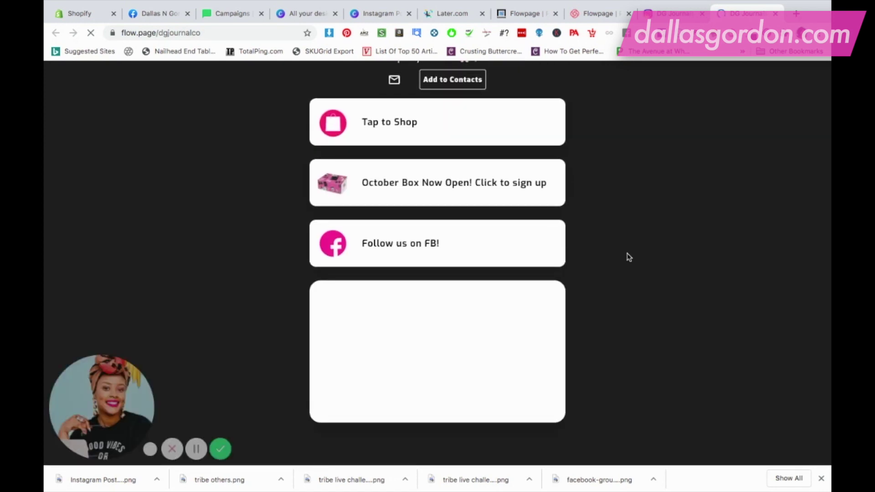
scroll(628, 257, up, 4)
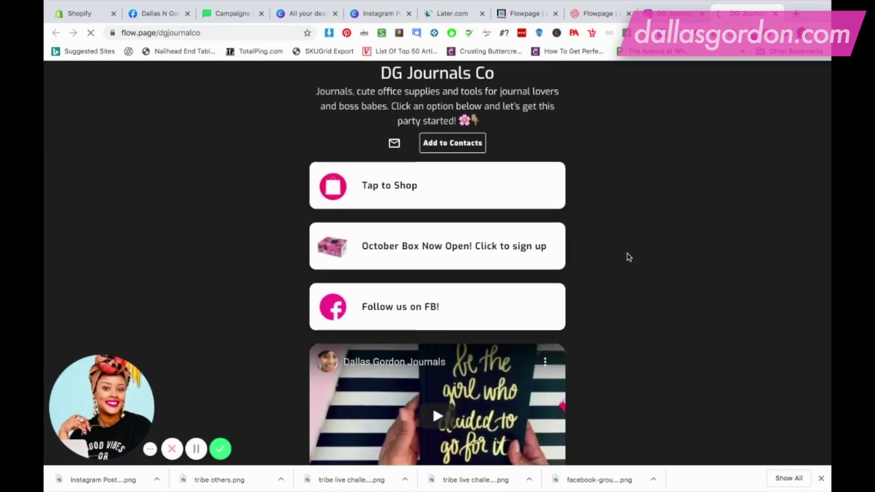
scroll(627, 255, up, 3)
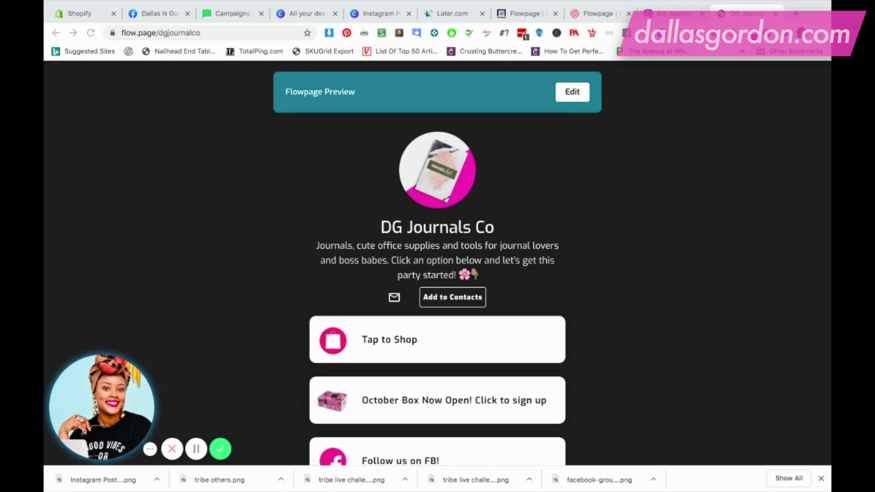
click(571, 293)
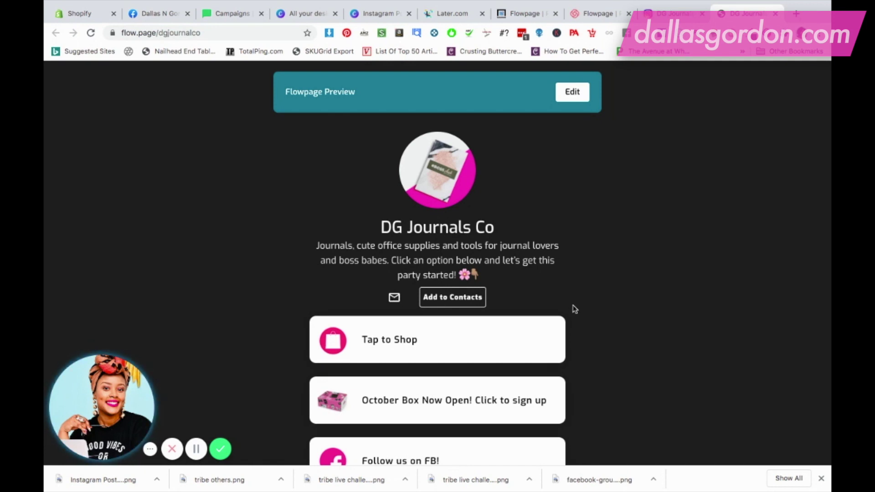
scroll(575, 309, down, 1)
scroll(575, 309, down, 1)
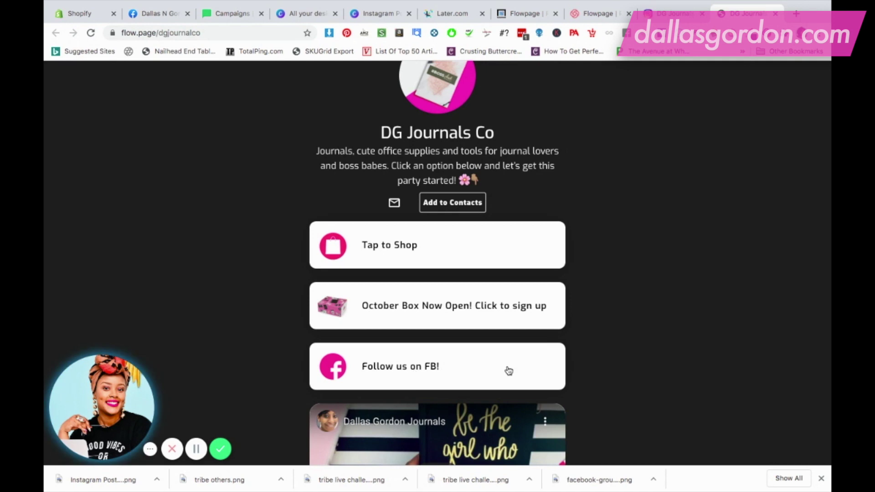
scroll(507, 369, down, 2)
scroll(508, 370, down, 5)
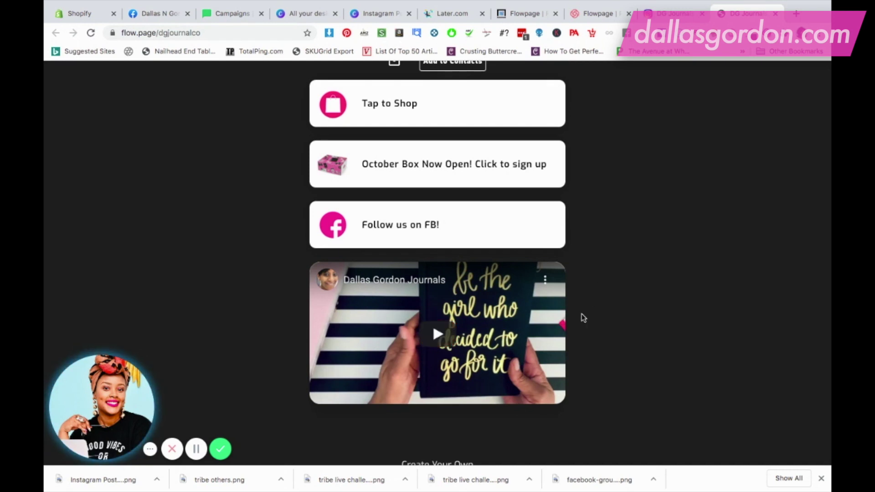
scroll(583, 317, up, 1)
scroll(582, 314, down, 2)
scroll(581, 314, up, 6)
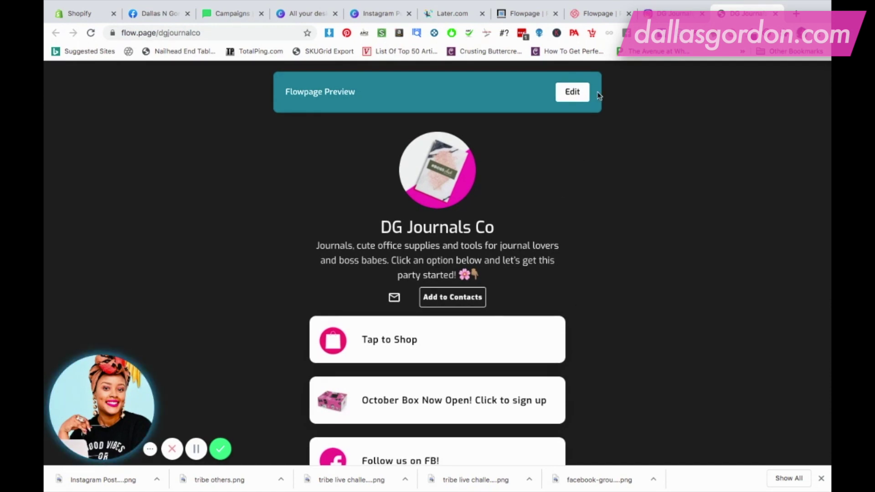
- Switch back to the DG Journals Co editor in the first Flowpage tab
click(591, 14)
click(535, 17)
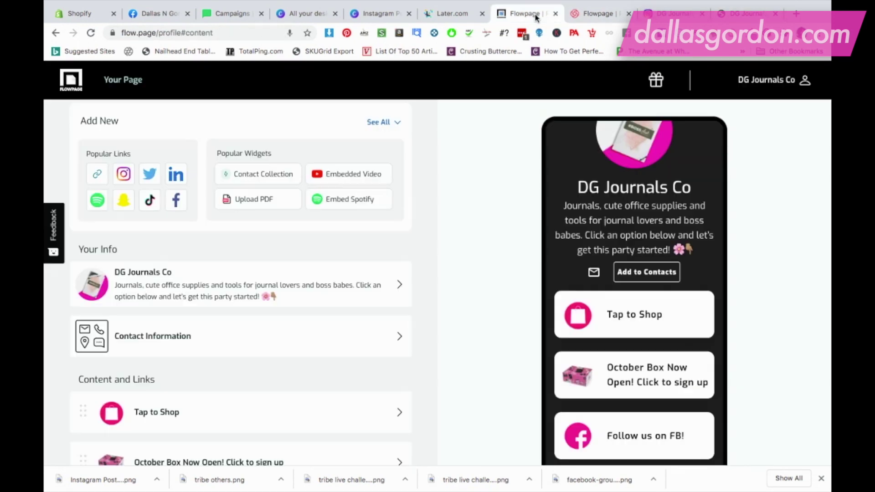
scroll(396, 191, up, 2)
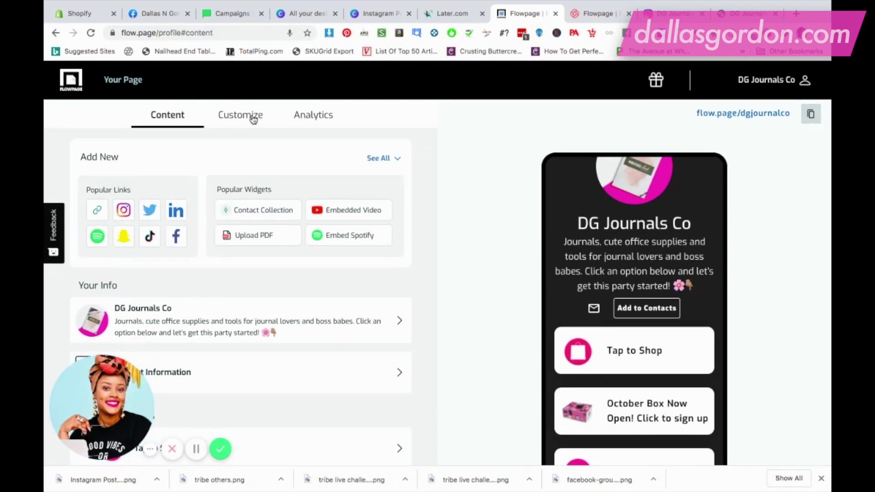
scroll(362, 259, down, 5)
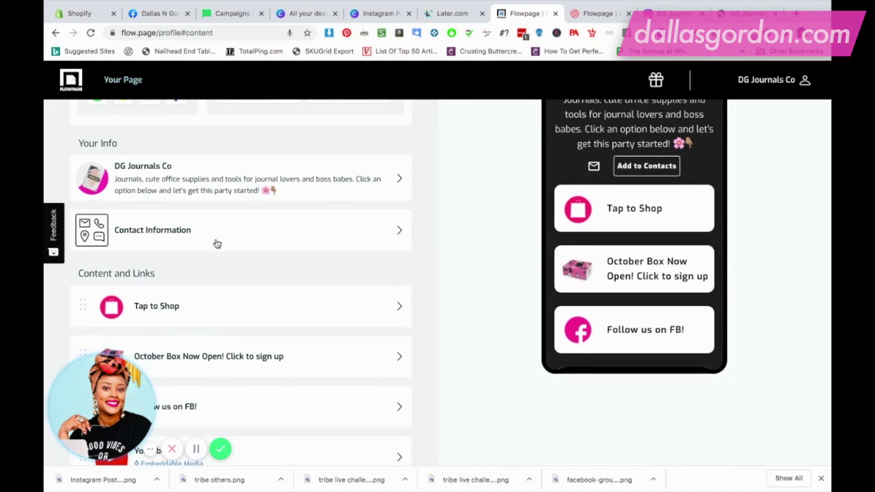
- Review the Content and Links list and the Flowcode, then show every link and widget type
scroll(218, 244, down, 2)
scroll(217, 244, down, 3)
scroll(215, 244, up, 1)
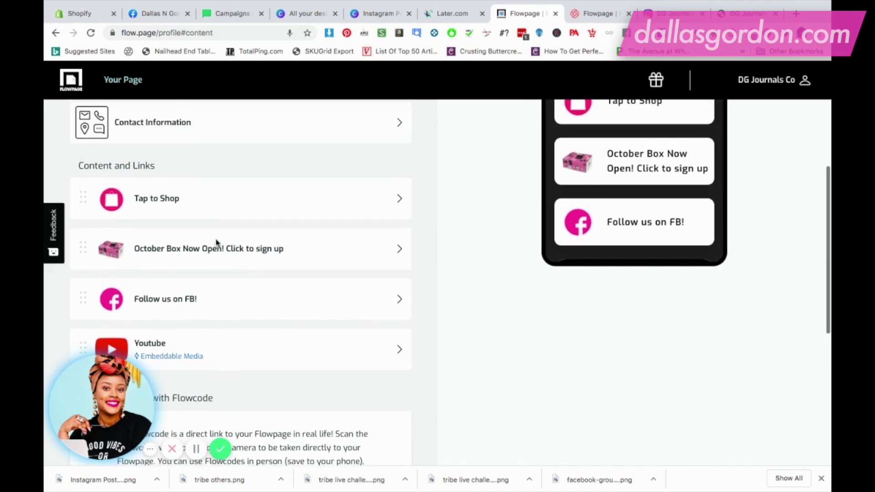
scroll(152, 341, down, 5)
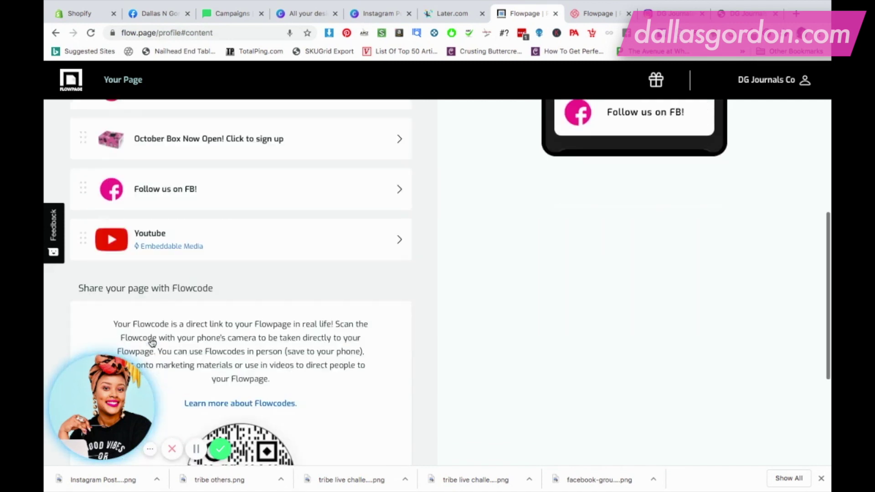
scroll(191, 289, down, 2)
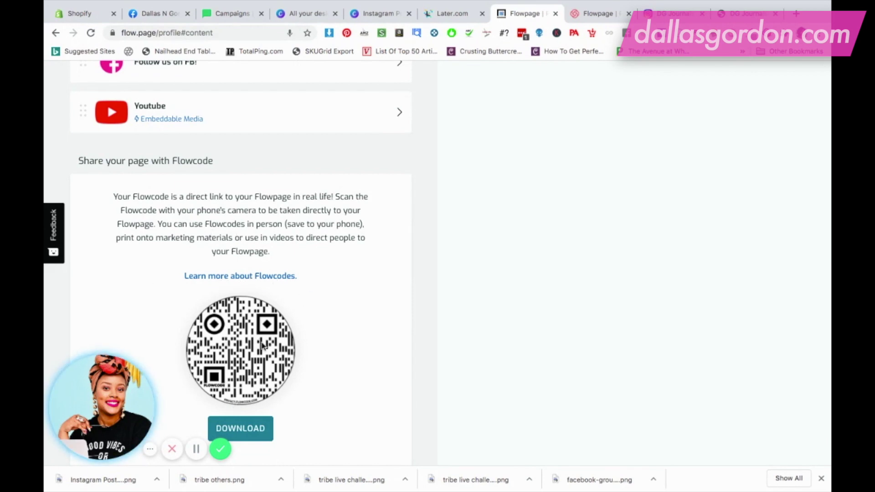
scroll(263, 346, up, 10)
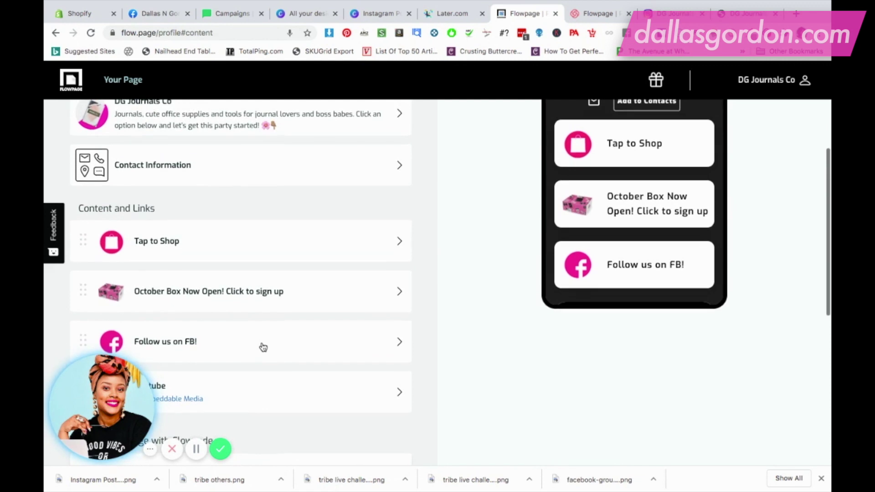
scroll(263, 346, up, 1)
scroll(185, 287, up, 1)
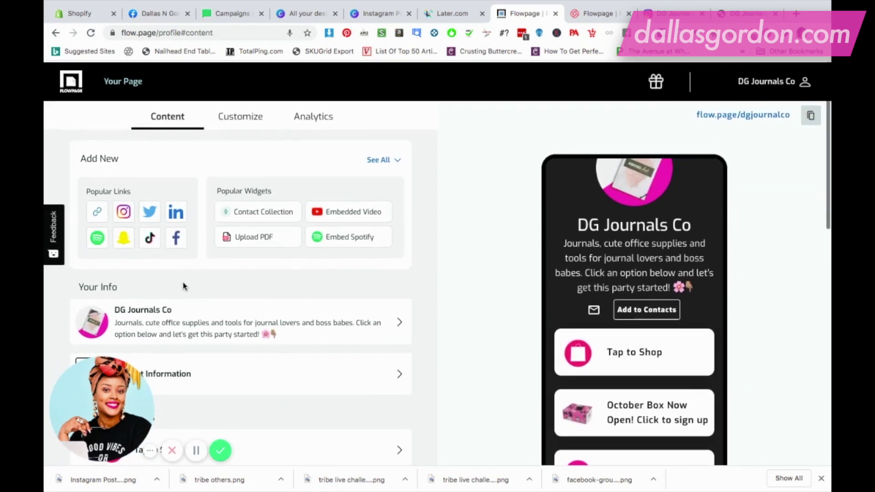
click(385, 158)
- Browse the expanded Destination Links and Widgets, down past Embed Other and Store Hours
scroll(420, 239, down, 1)
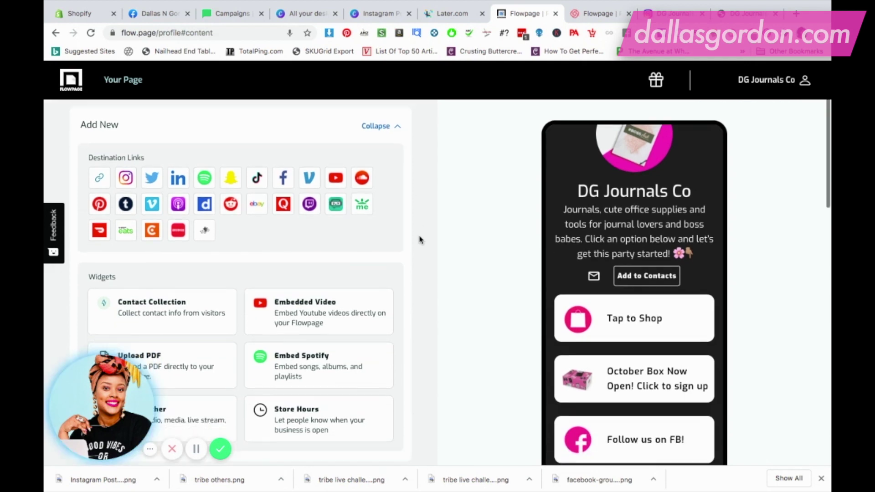
scroll(419, 240, up, 1)
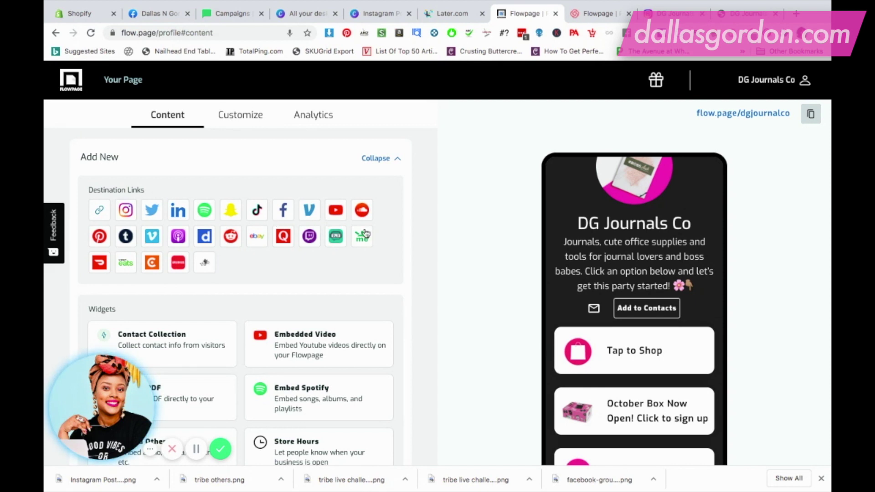
scroll(629, 393, down, 5)
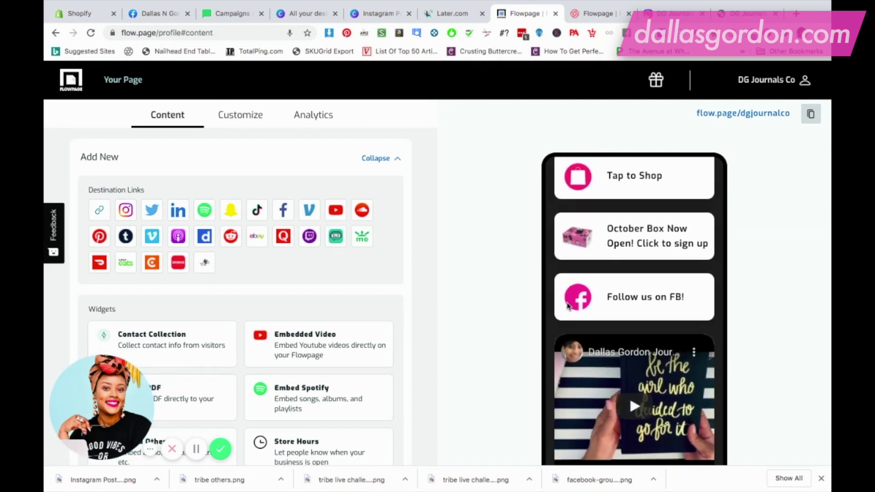
scroll(567, 306, up, 4)
scroll(393, 240, down, 3)
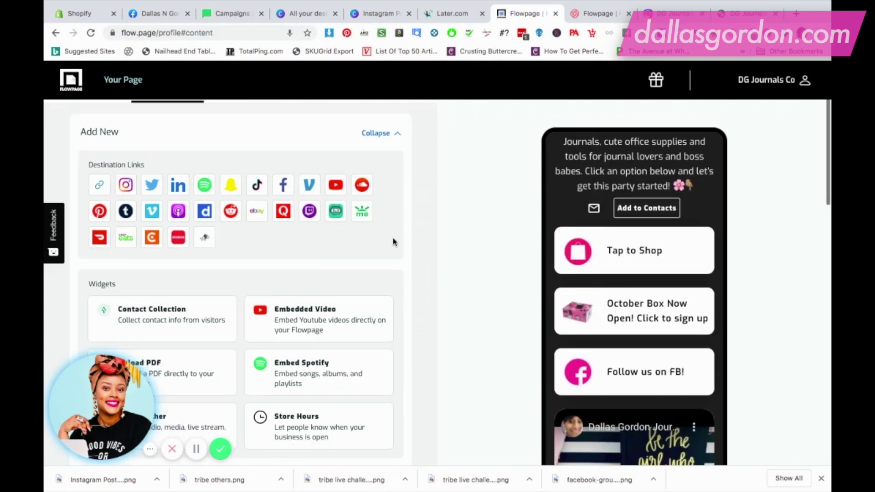
scroll(394, 241, down, 1)
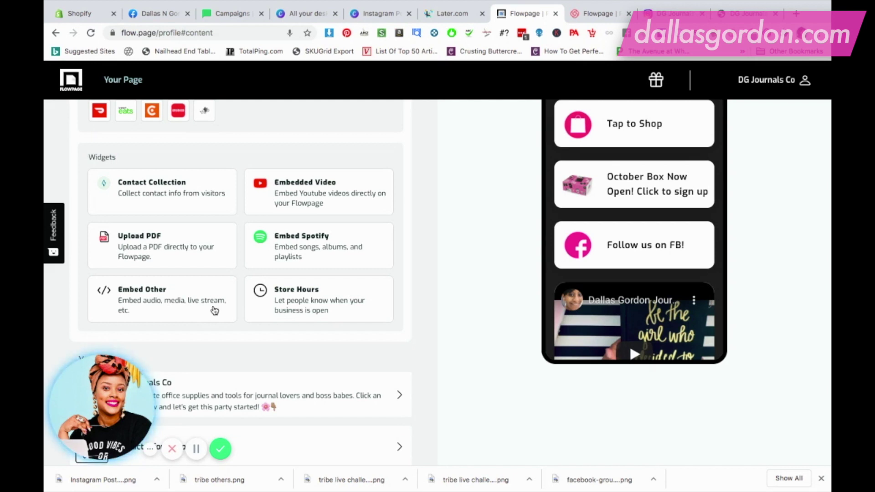
scroll(311, 308, down, 4)
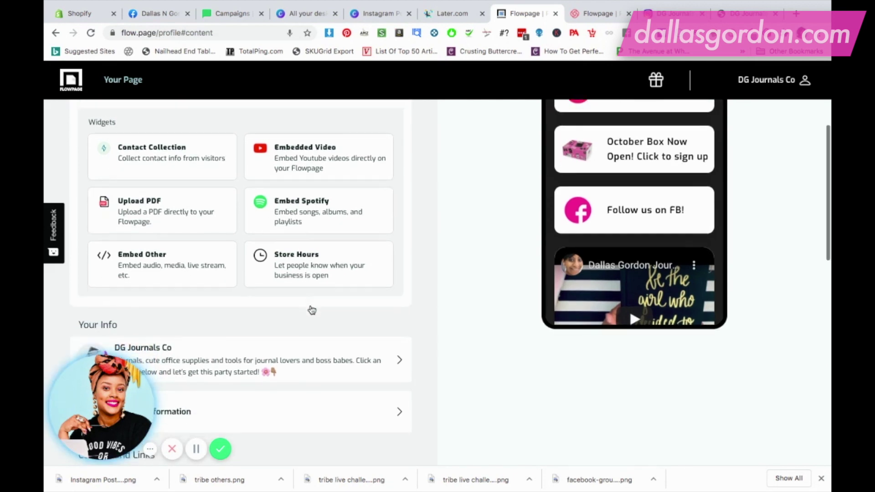
scroll(312, 309, down, 1)
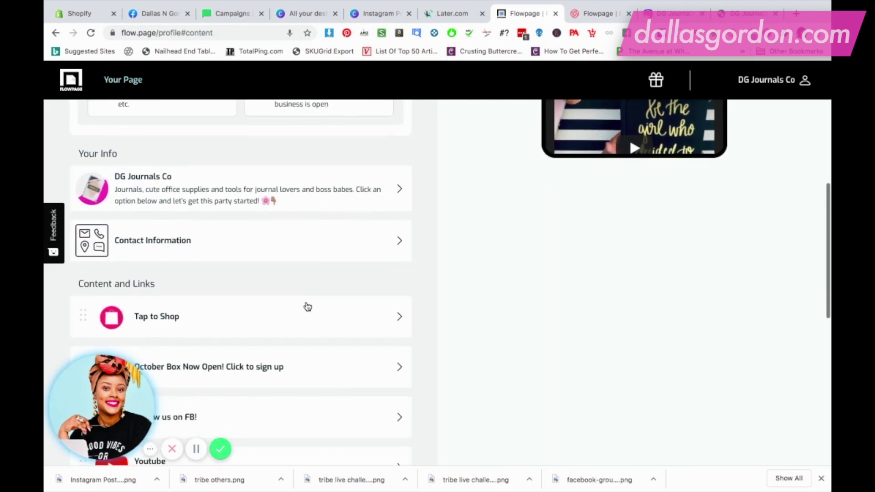
click(357, 189)
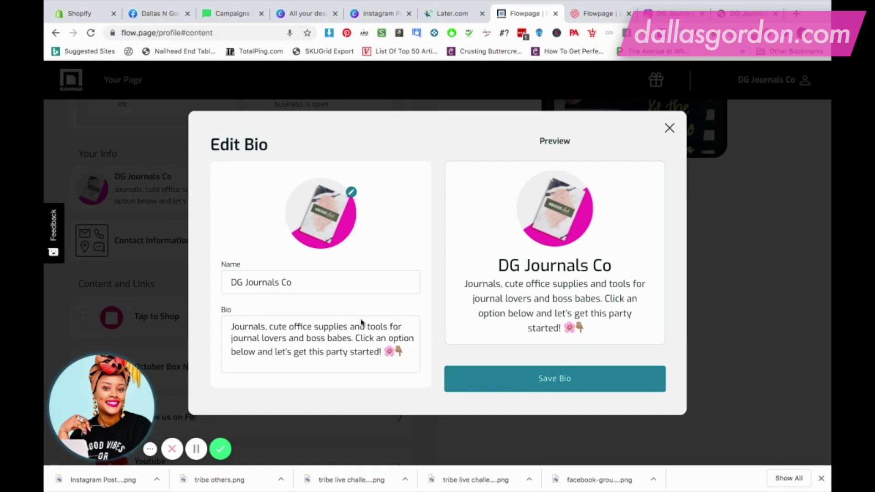
click(669, 129)
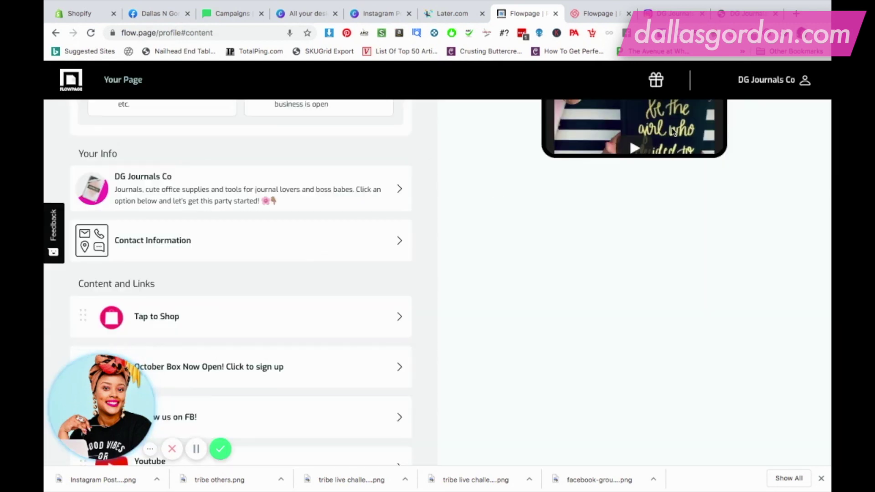
click(204, 254)
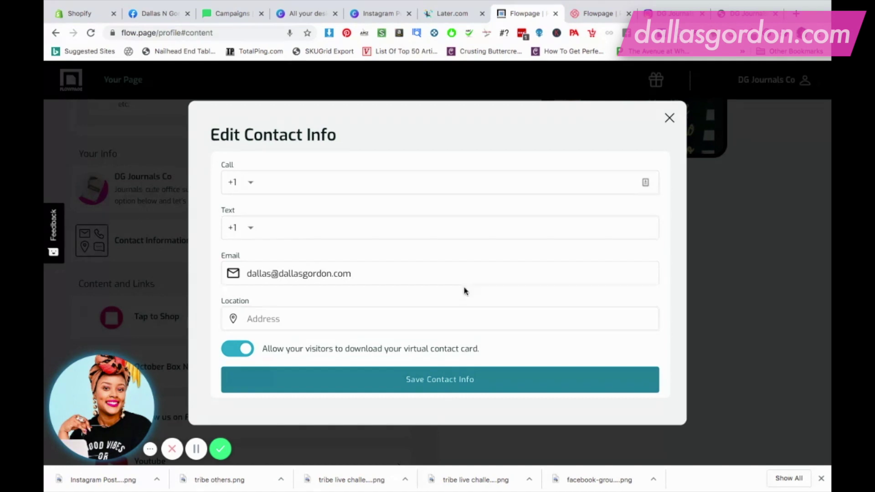
click(669, 119)
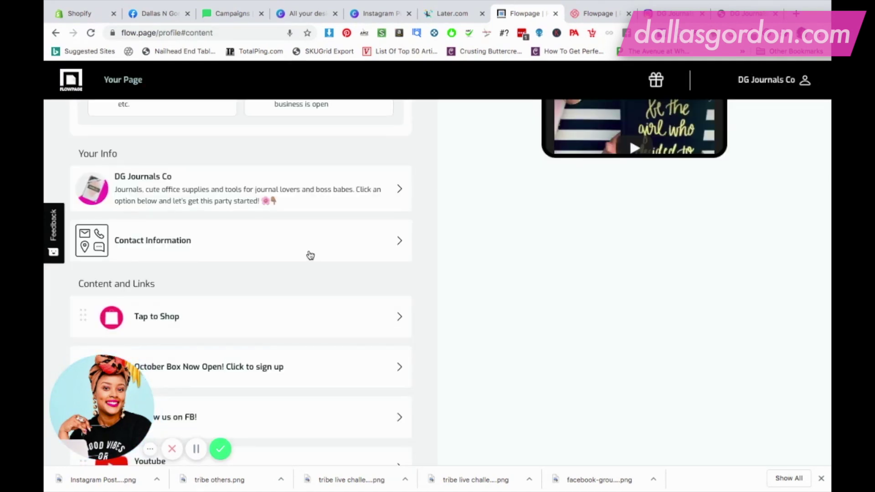
scroll(413, 302, down, 4)
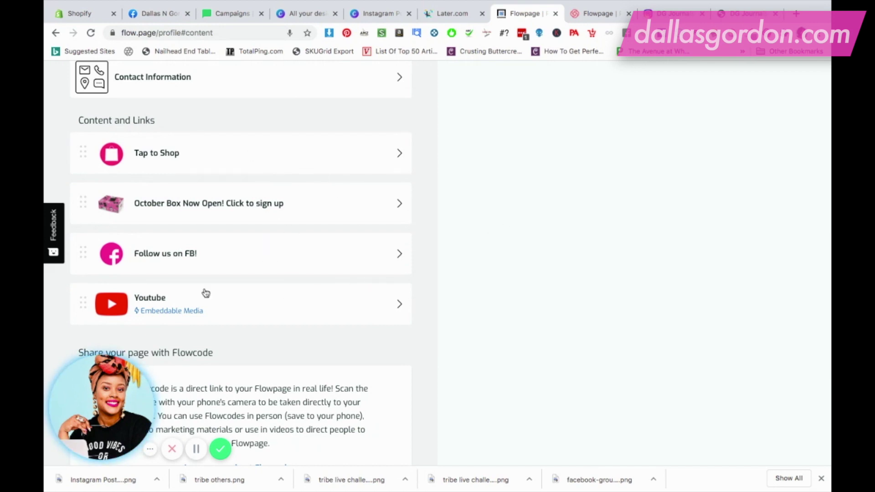
scroll(526, 211, up, 10)
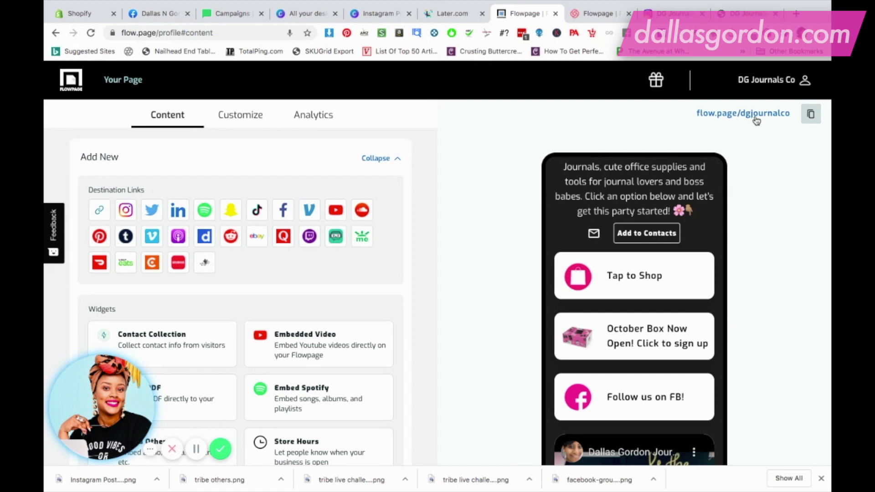
- Show the Customize style options with the dark colour swatch and Color style selected
click(249, 124)
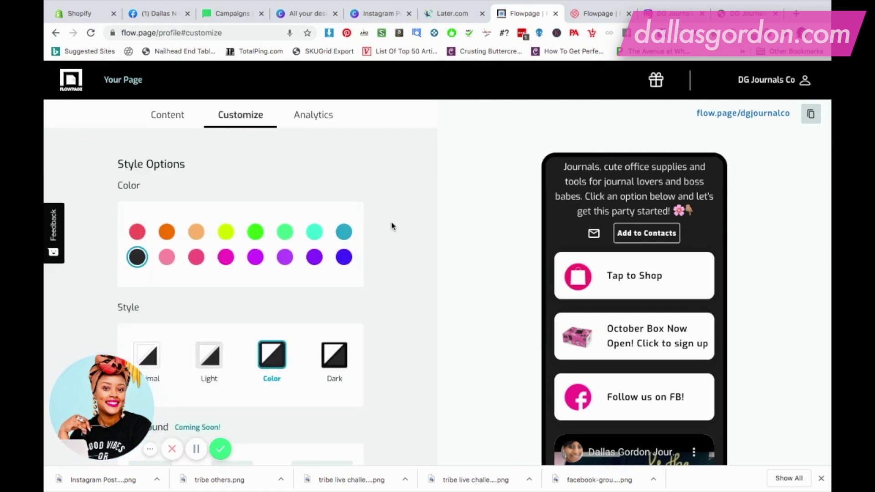
scroll(432, 244, down, 2)
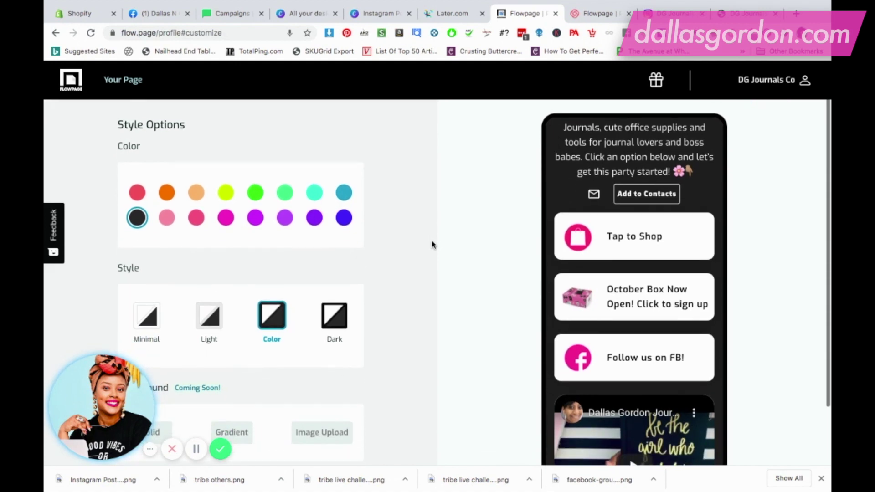
scroll(432, 245, up, 1)
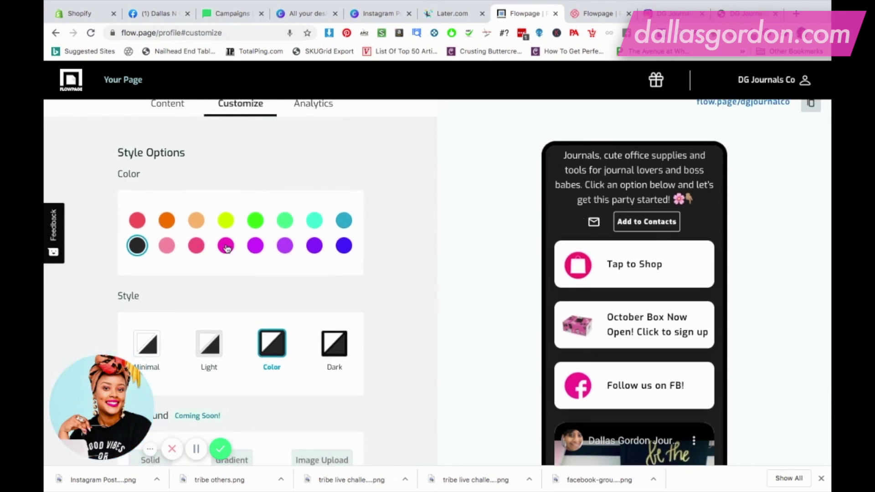
scroll(579, 209, up, 1)
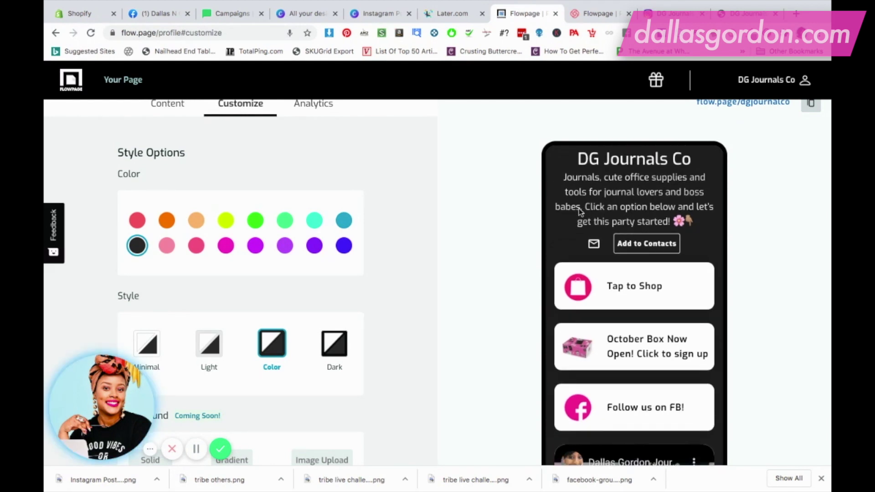
scroll(579, 209, down, 3)
scroll(580, 211, up, 4)
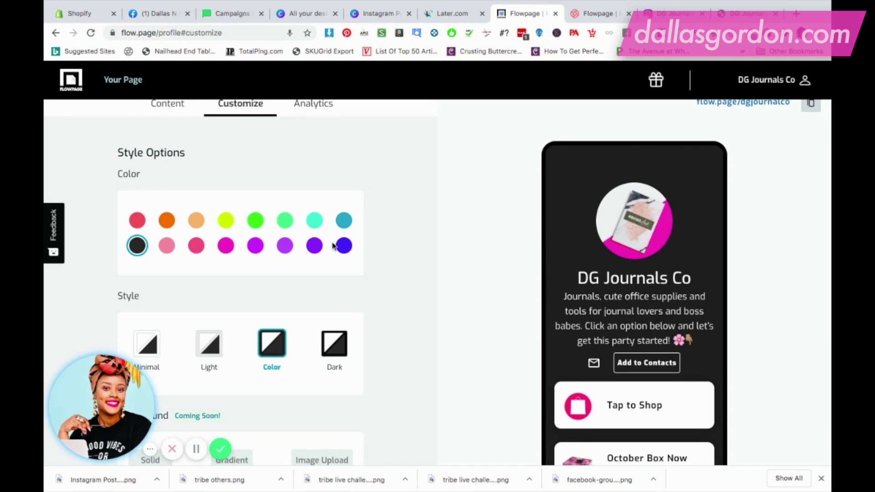
- Review the Background section, then view analytics: 120 sessions, 0 scans, 88 unique visitors
scroll(245, 256, down, 3)
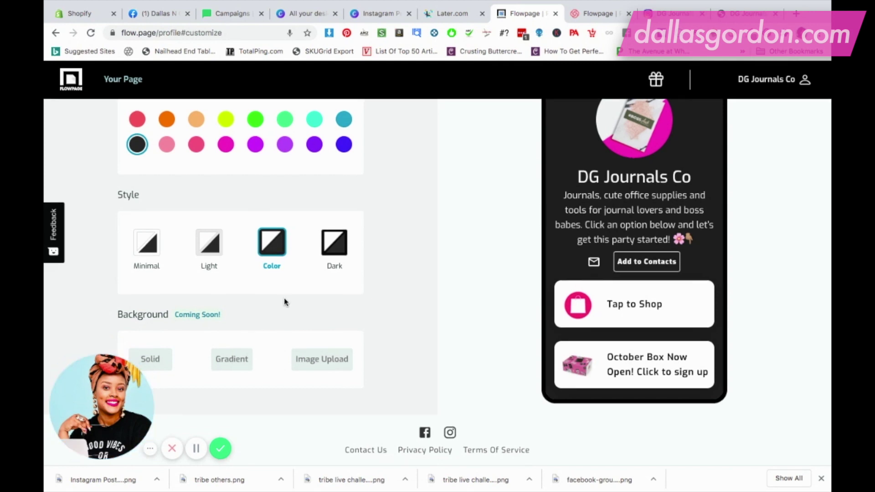
scroll(285, 302, down, 1)
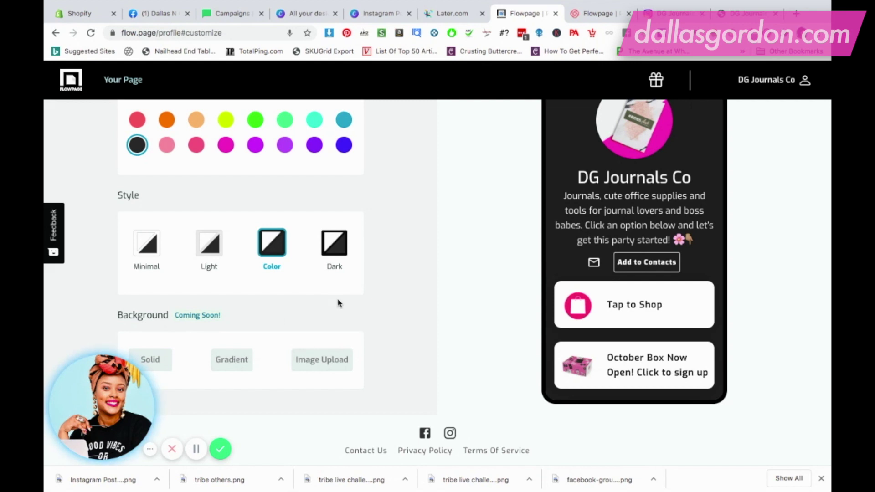
scroll(338, 303, up, 3)
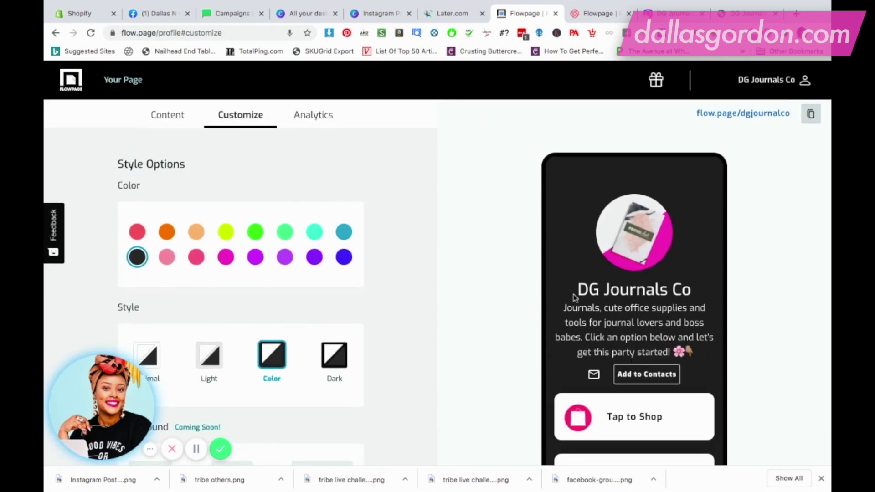
scroll(574, 297, down, 3)
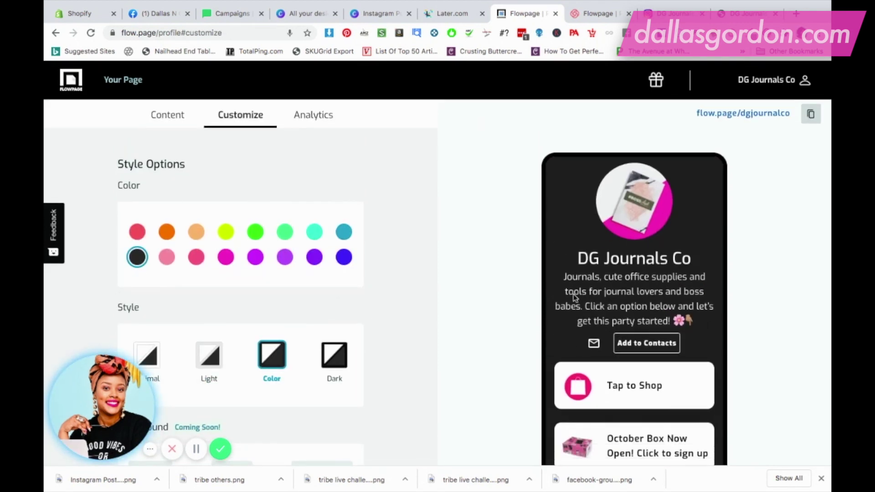
click(322, 130)
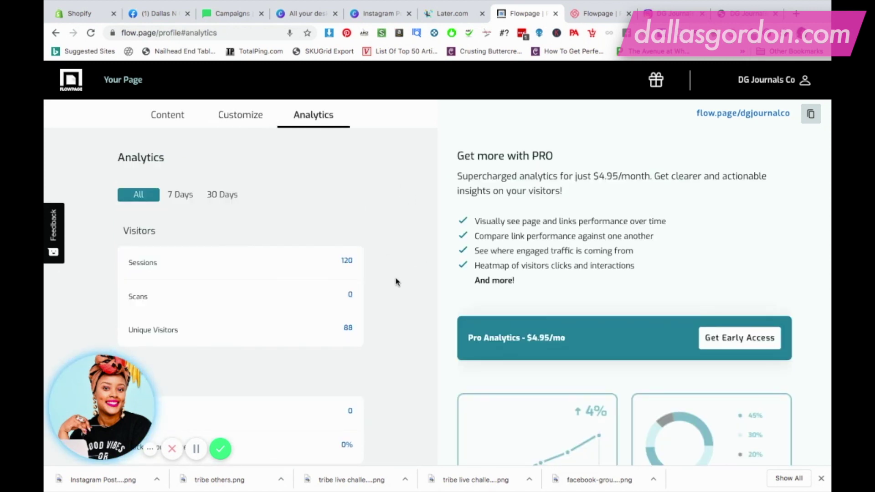
- Scroll through the page's all-time visitor analytics charts and stats
scroll(362, 260, down, 2)
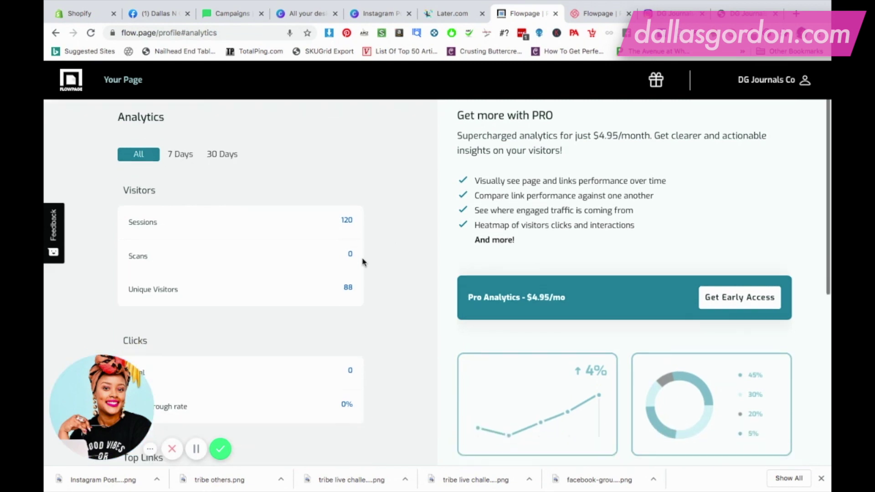
scroll(362, 260, up, 2)
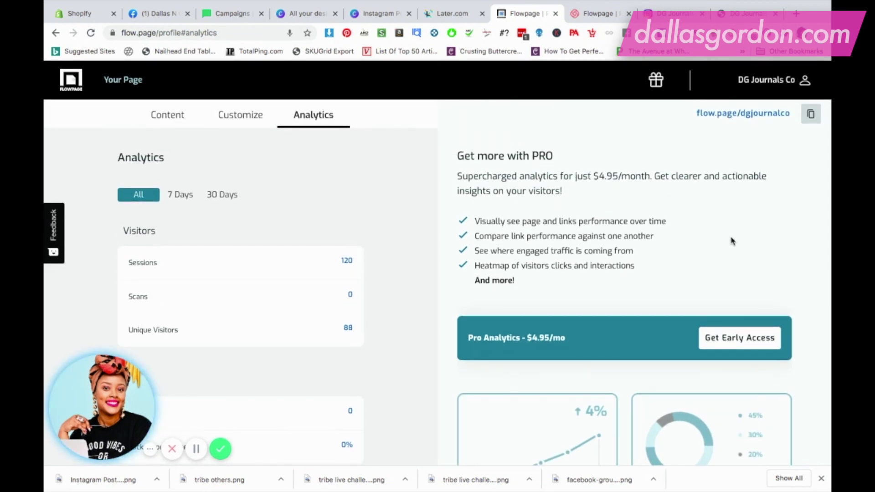
scroll(557, 250, down, 4)
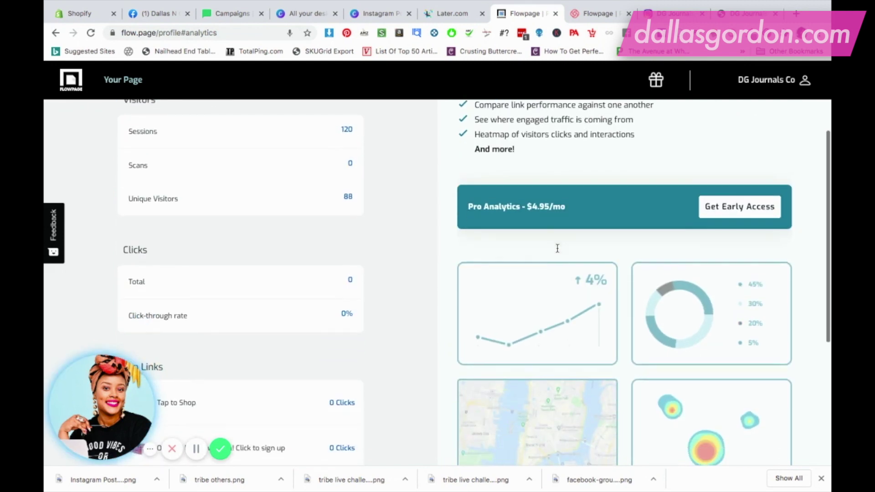
scroll(558, 250, up, 3)
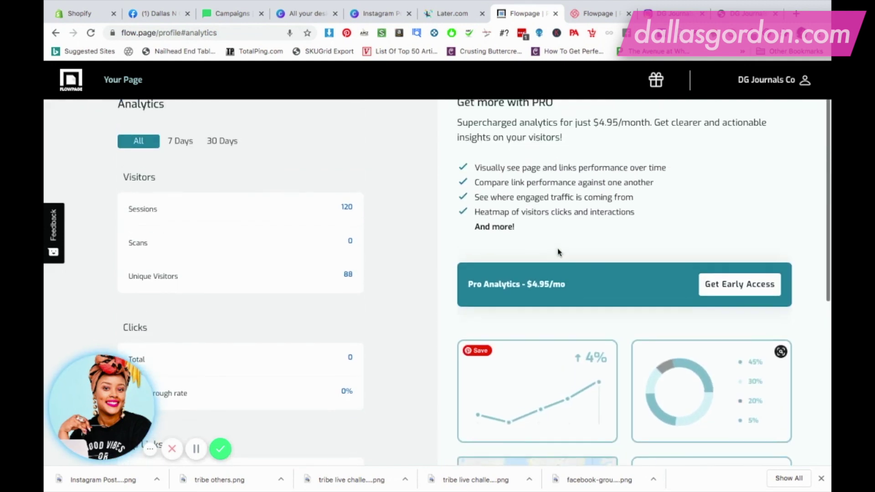
scroll(559, 252, up, 1)
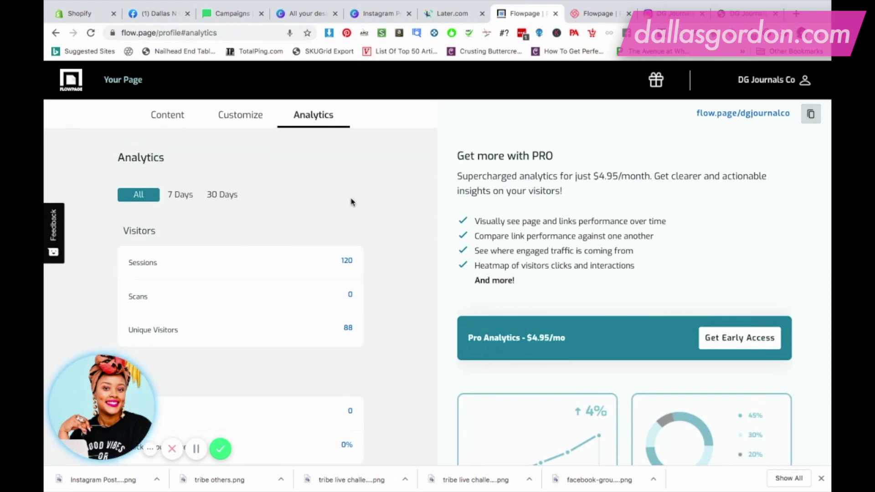
scroll(351, 202, down, 2)
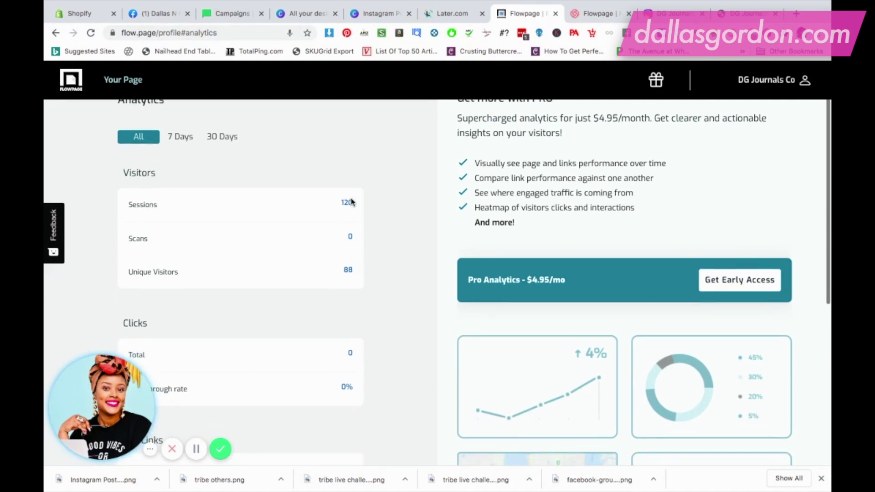
scroll(351, 202, down, 1)
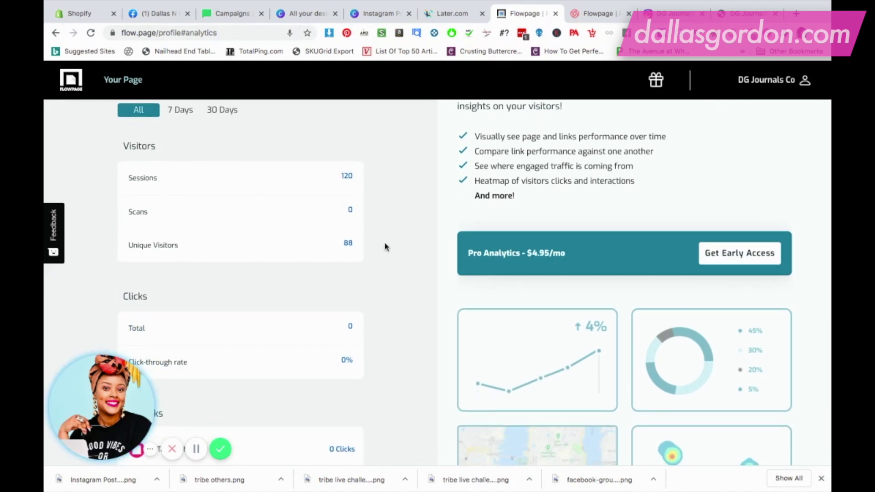
scroll(404, 285, down, 10)
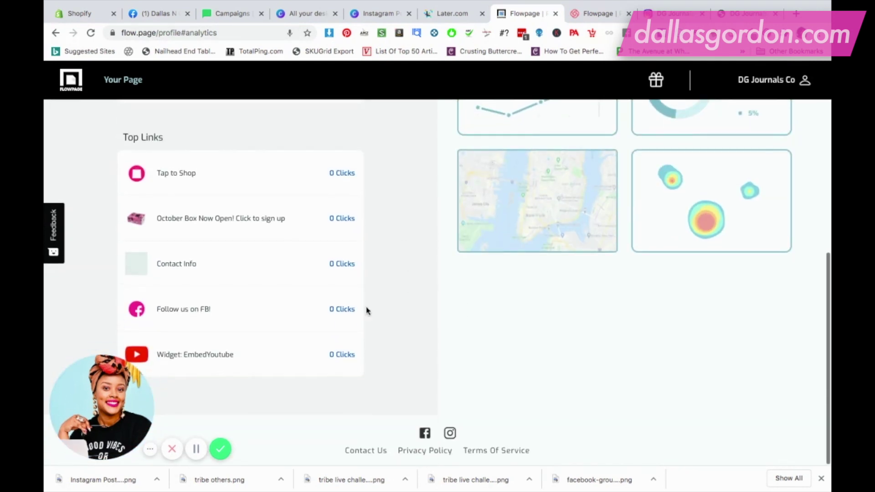
scroll(401, 204, up, 1)
scroll(401, 204, up, 10)
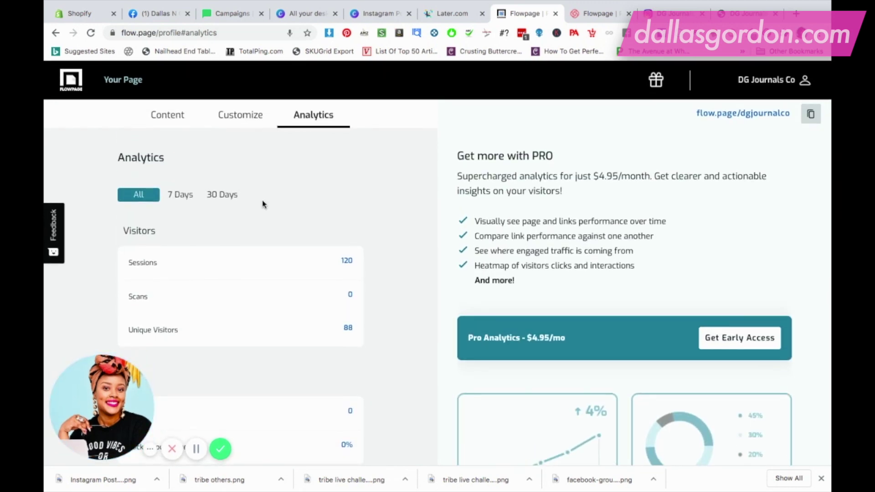
- Filter stats to 7 days, then 30 days: 103 sessions, 0 scans, 77 unique visitors
click(181, 195)
click(225, 196)
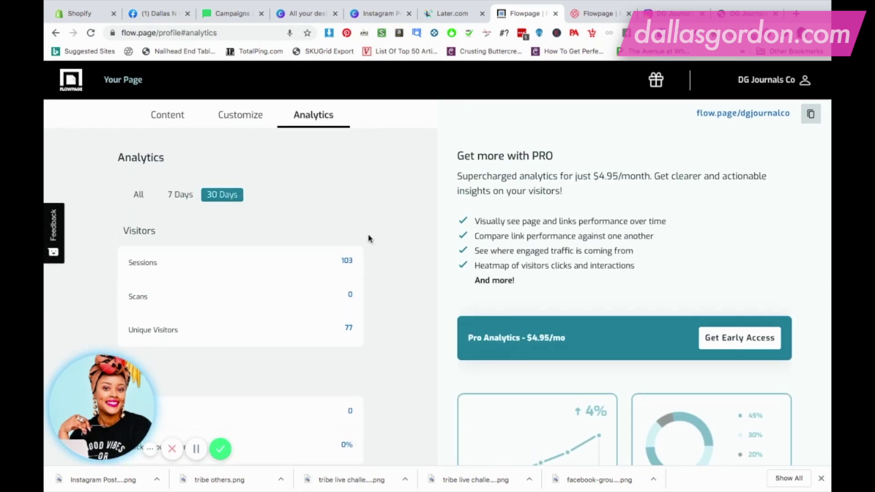
scroll(367, 237, down, 6)
scroll(369, 238, up, 6)
- Preview the page from bio through Tap to Shop, October Box and FB links to YouTube
click(175, 117)
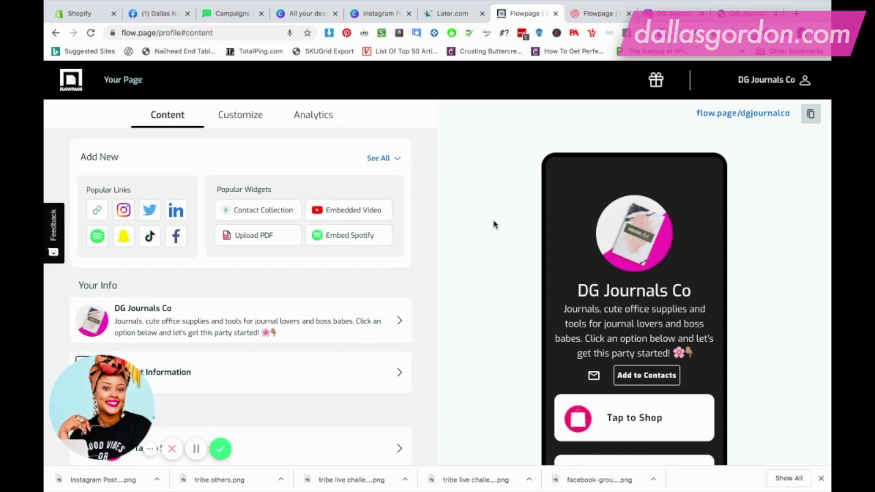
scroll(587, 247, down, 2)
scroll(587, 246, down, 2)
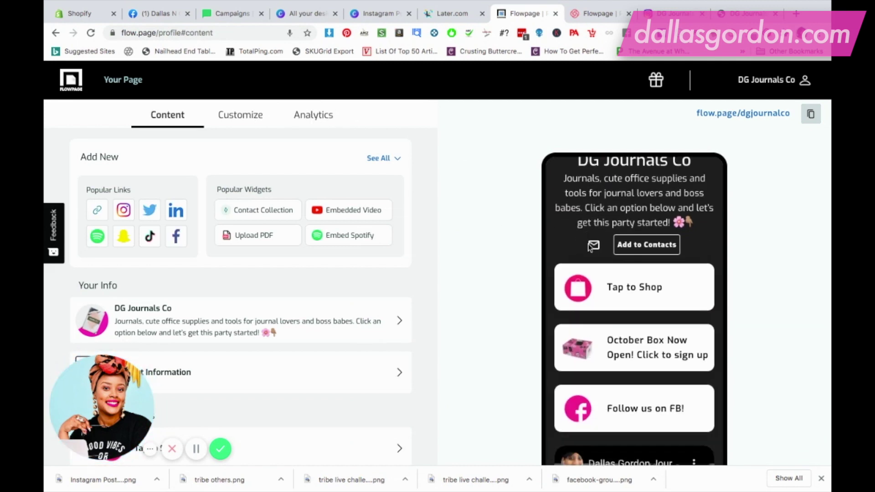
scroll(590, 247, down, 2)
scroll(588, 248, down, 2)
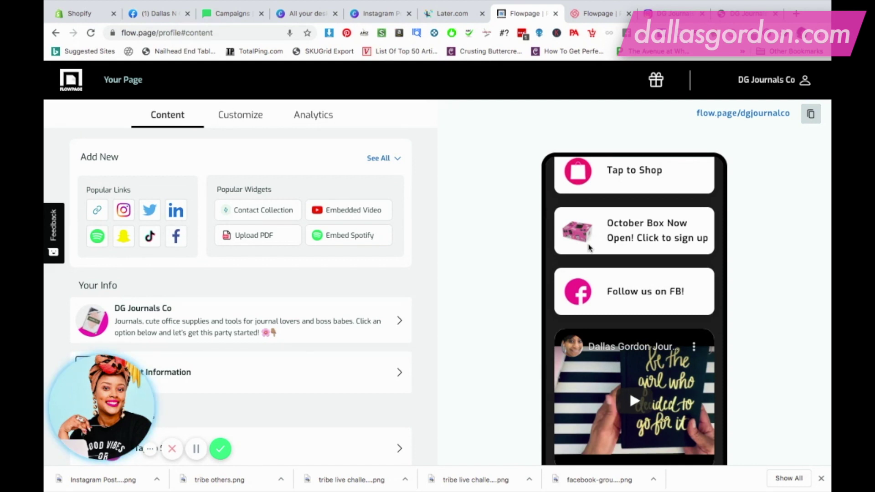
scroll(589, 247, up, 5)
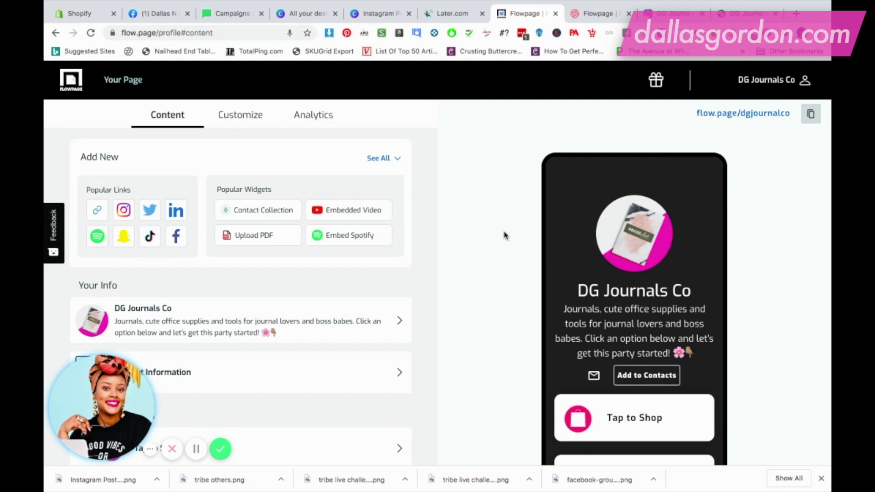